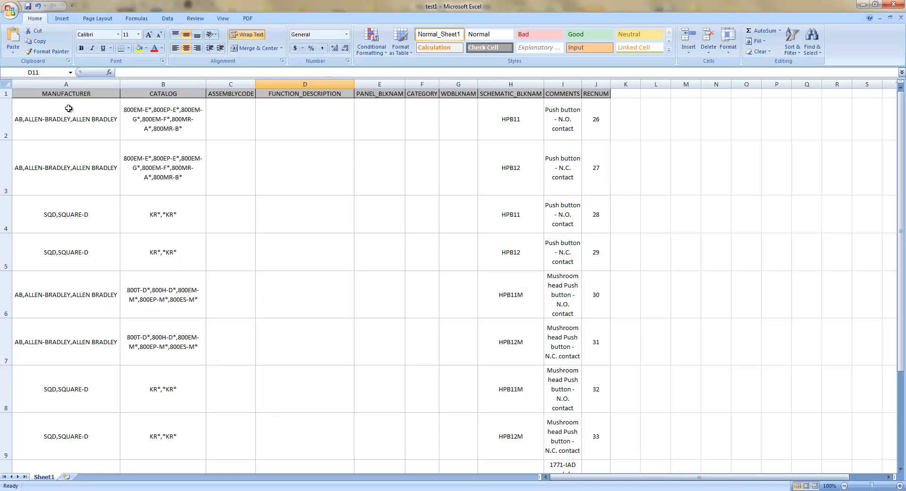
# Review the test1 worksheet's MANUFACTURER, CATALOG, SCHEMATIC_BLKNAM, COMMENTS and RECNUM columns and all its component rows
pyautogui.click(73, 93)
pyautogui.click(166, 91)
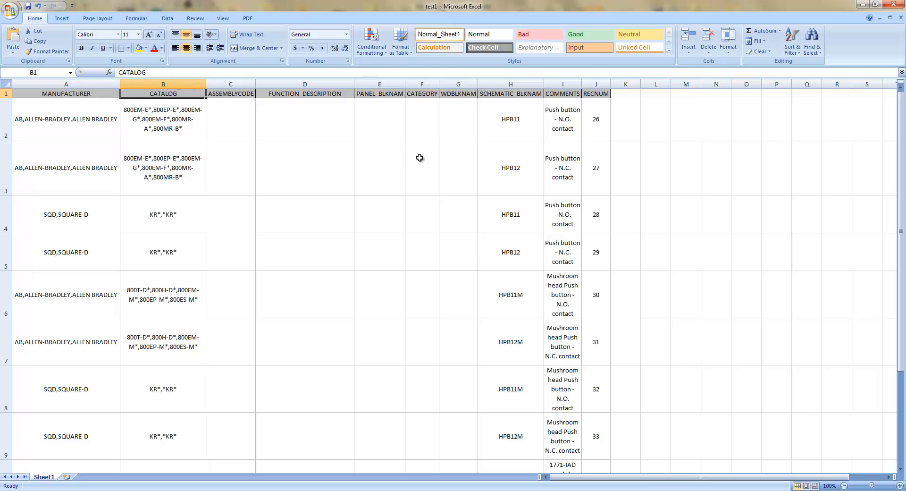
pyautogui.click(528, 95)
pyautogui.click(572, 97)
pyautogui.click(590, 95)
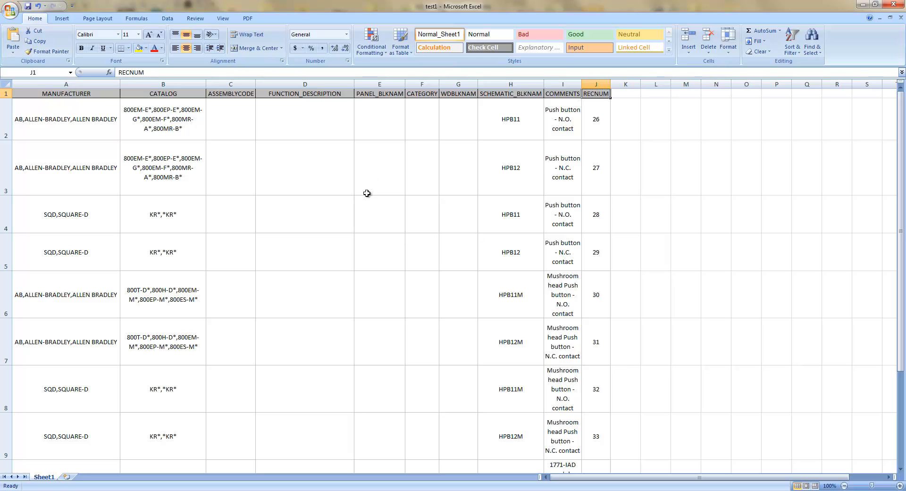
pyautogui.scroll(-1, 378, 253)
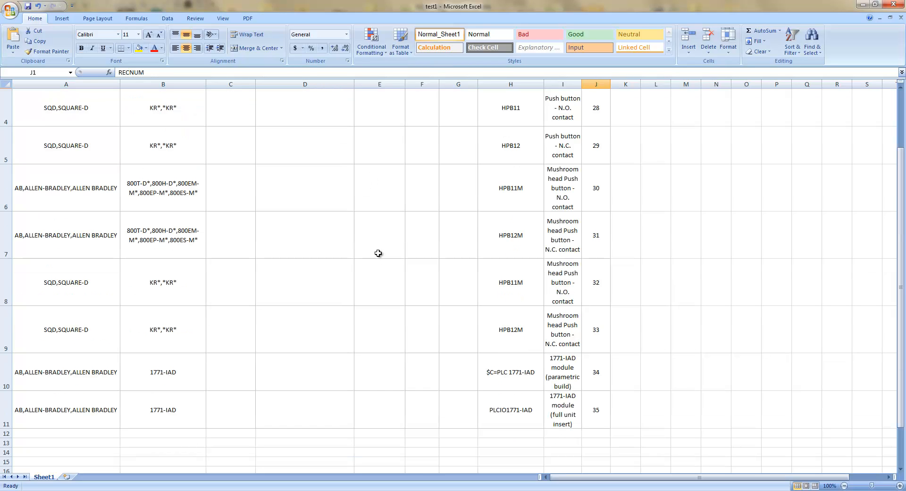
pyautogui.scroll(1, 377, 253)
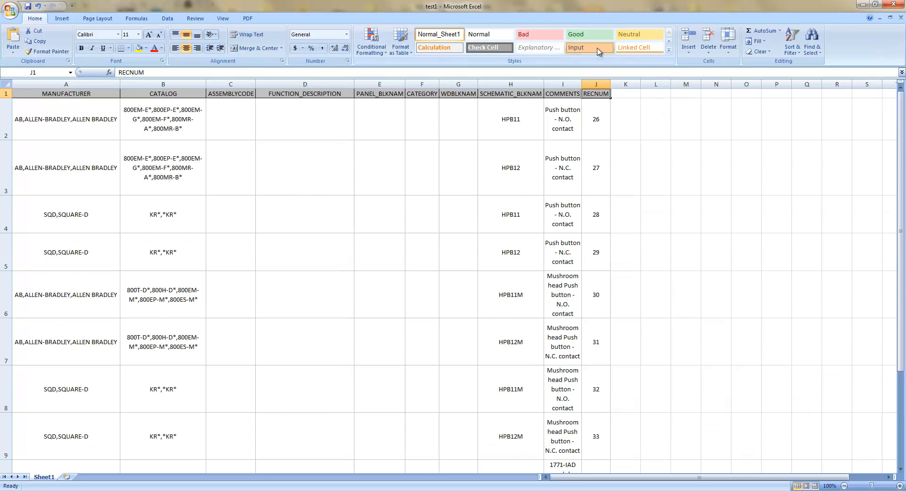
# Switch to SOLIDWORKS Electrical and start a data import into the current project with the test1 Excel file as data source
pyautogui.click(861, 6)
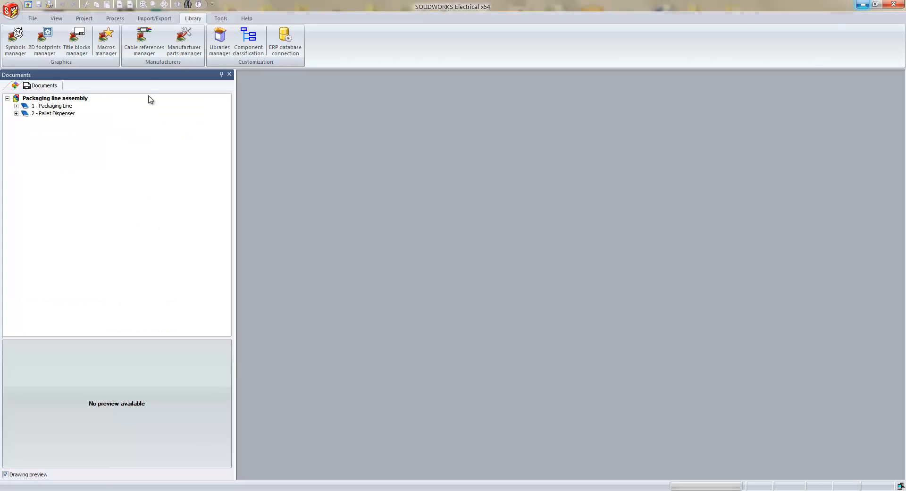
pyautogui.click(152, 19)
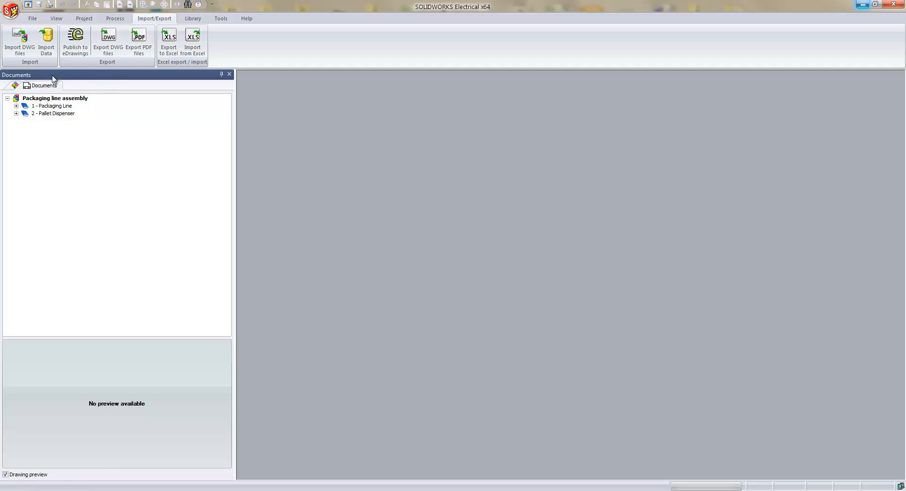
pyautogui.click(46, 47)
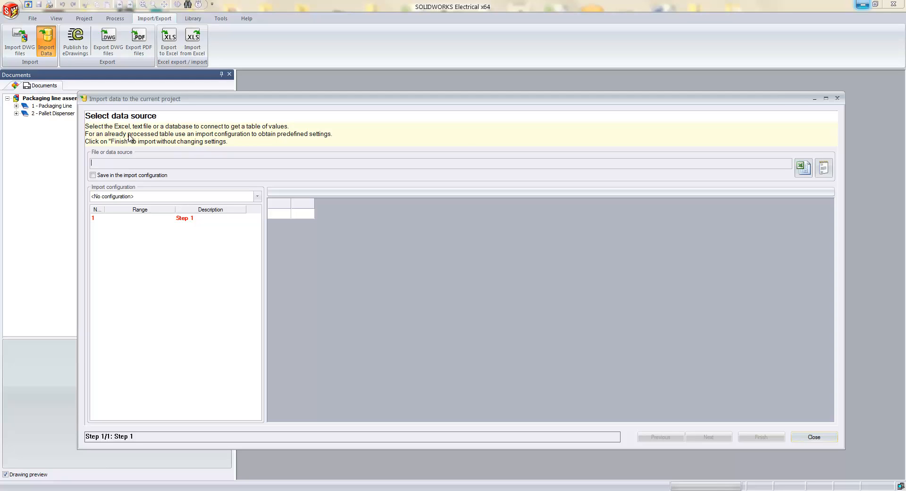
pyautogui.click(802, 168)
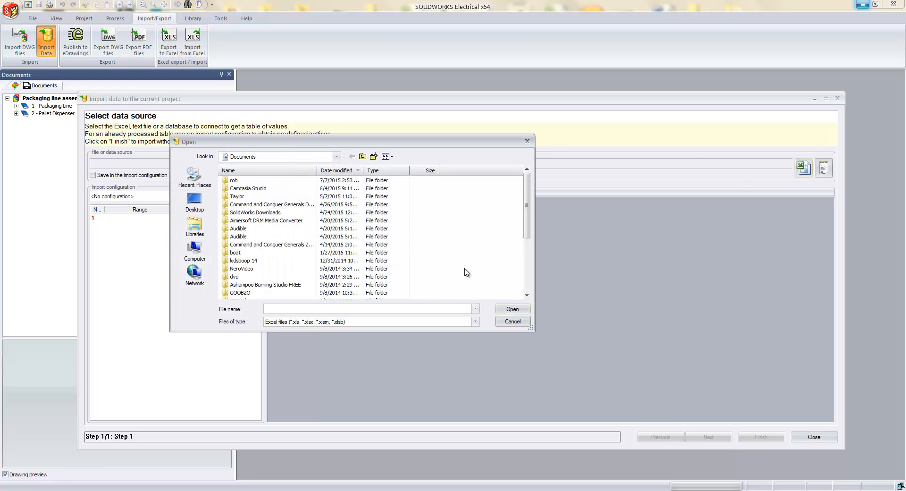
pyautogui.moveTo(528, 232); pyautogui.dragTo(528, 285)
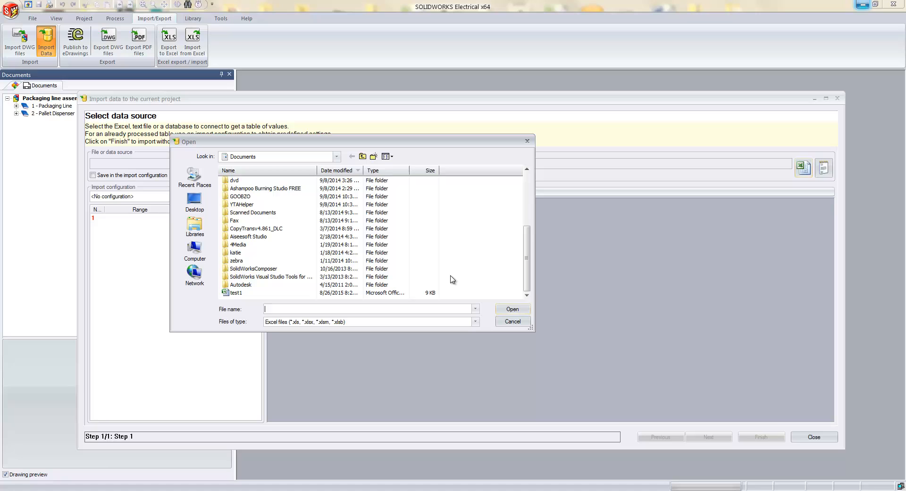
pyautogui.doubleClick(239, 293)
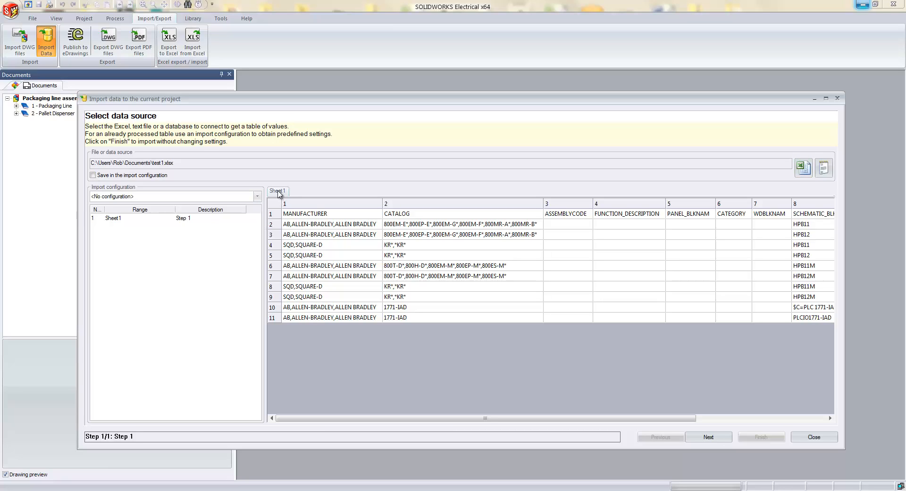
# Continue to the data range definition for Sheet1 and set its English description to Components
pyautogui.moveTo(434, 418); pyautogui.dragTo(378, 425)
pyautogui.click(709, 437)
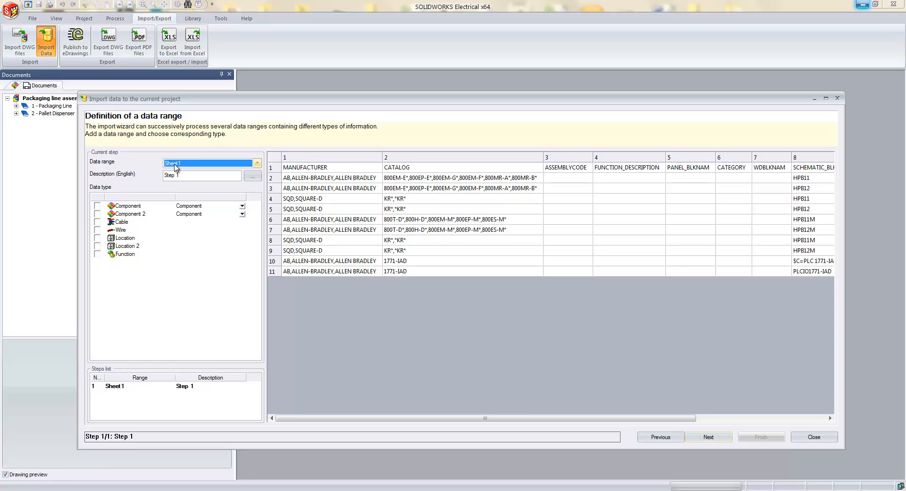
pyautogui.click(184, 177)
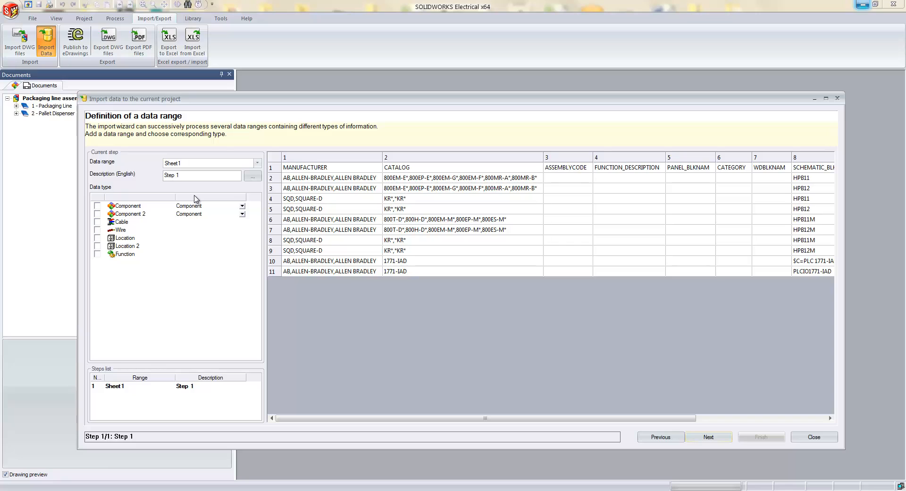
pyautogui.click(252, 176)
pyautogui.moveTo(574, 275); pyautogui.dragTo(576, 304)
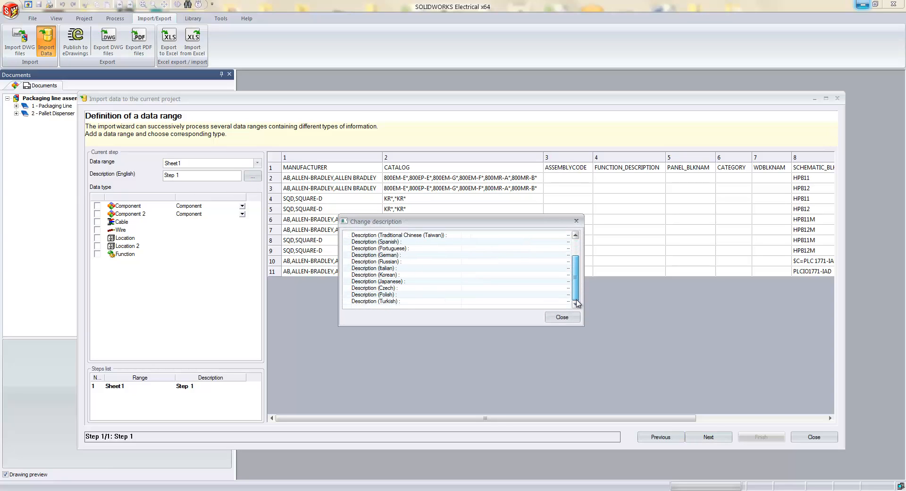
pyautogui.scroll(2, 579, 292)
pyautogui.click(482, 242)
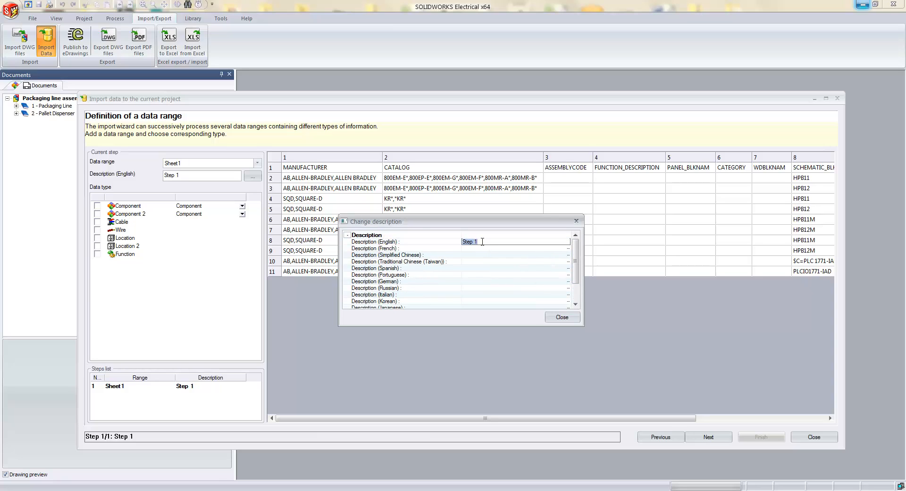
pyautogui.write('Components')
pyautogui.click(556, 317)
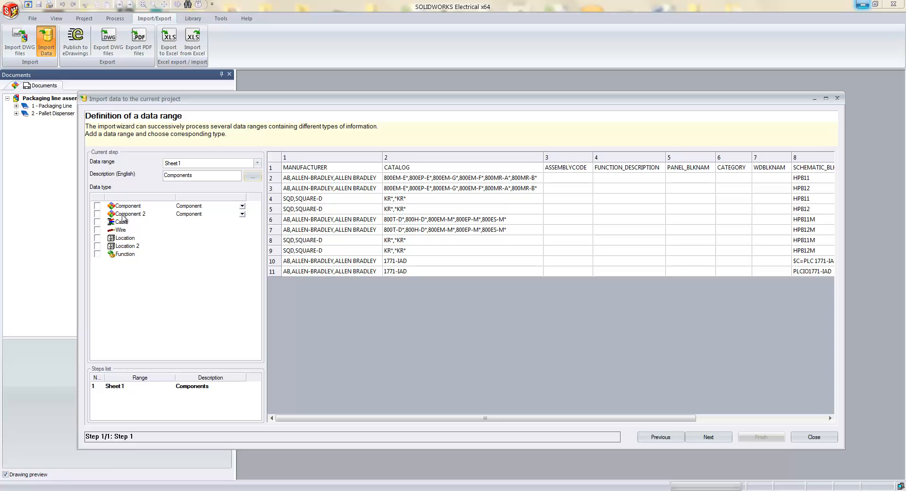
# Enable the Component data type with type Component, and set the number of title rows to 1
pyautogui.click(97, 206)
pyautogui.click(242, 206)
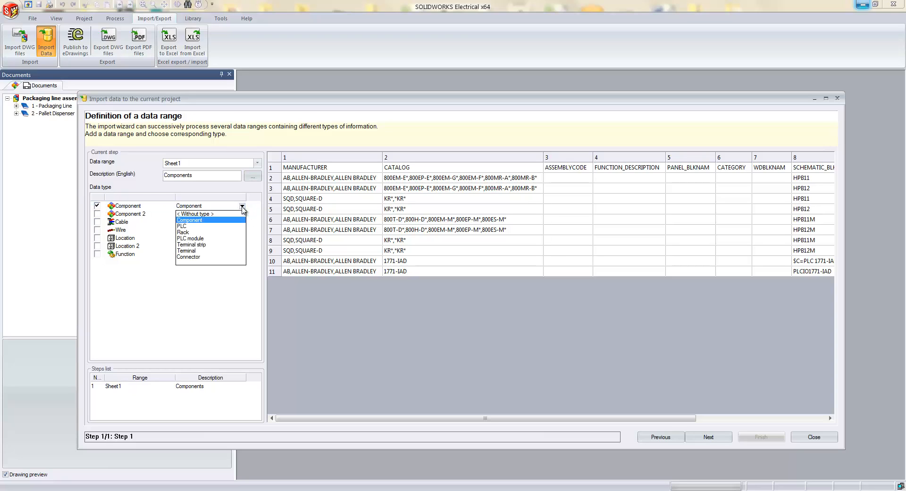
pyautogui.click(189, 220)
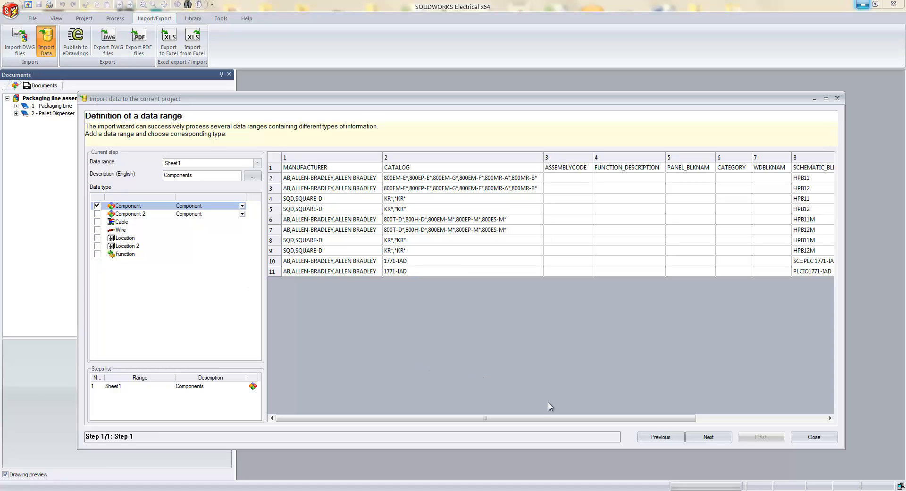
pyautogui.click(708, 436)
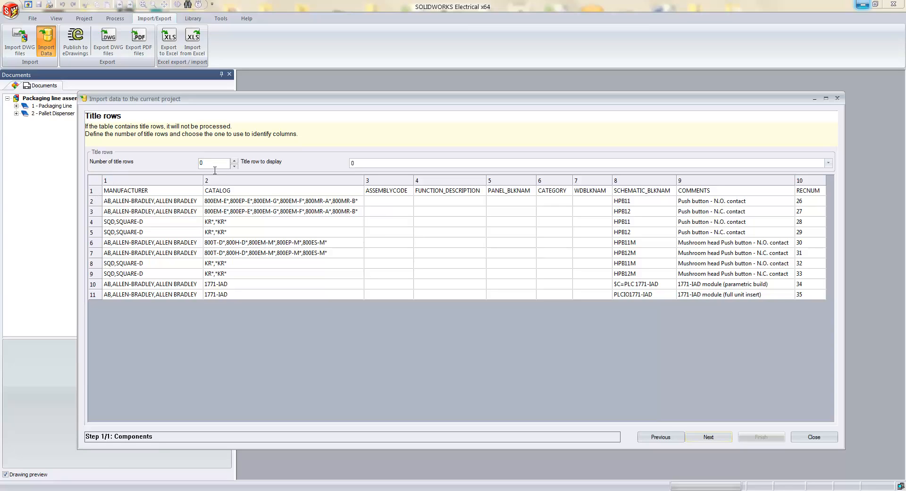
pyautogui.click(234, 161)
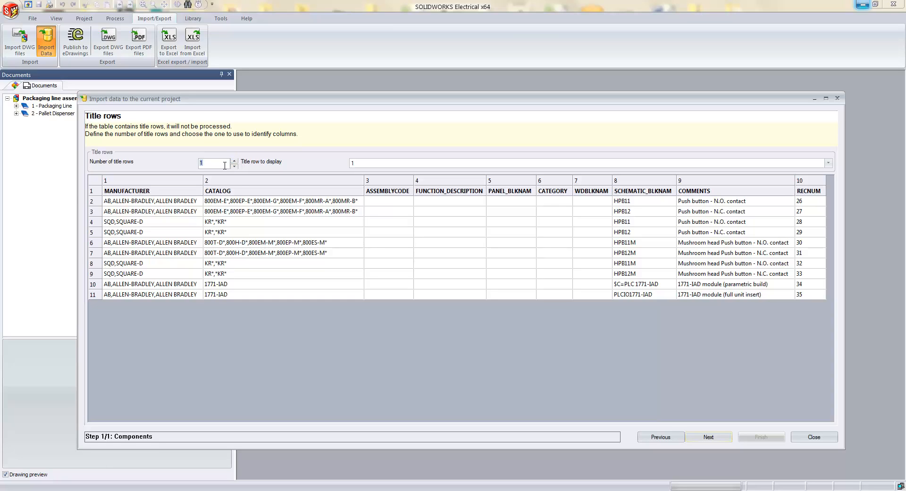
pyautogui.click(713, 439)
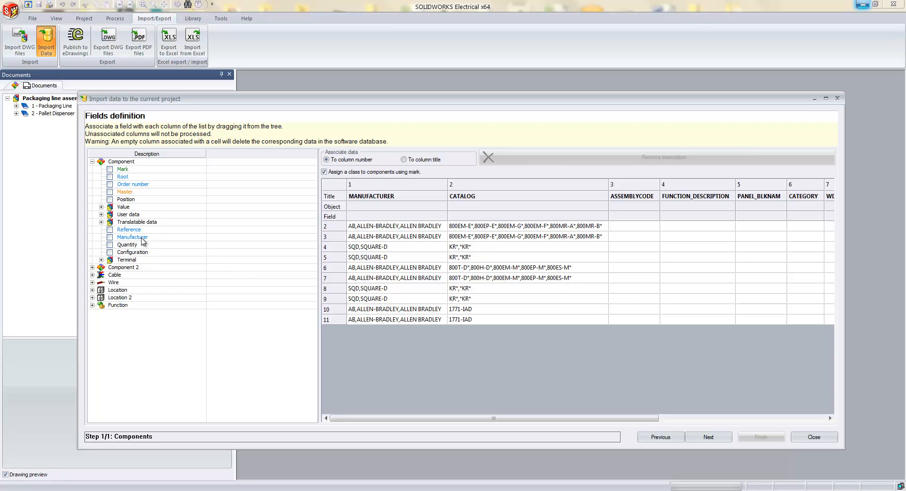
# Associate the component's Manufacturer field with the MANUFACTURER column and its Reference field with the CATALOG column
pyautogui.moveTo(142, 237); pyautogui.dragTo(333, 220)
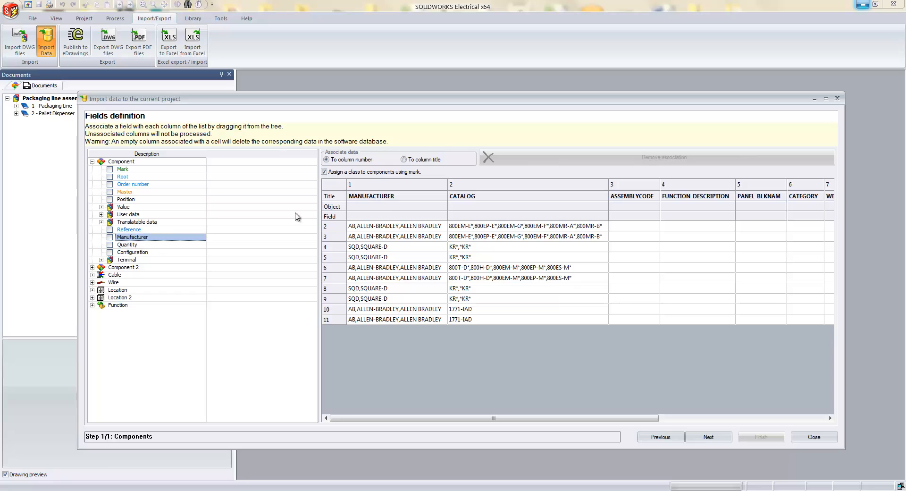
pyautogui.moveTo(151, 240); pyautogui.dragTo(385, 199)
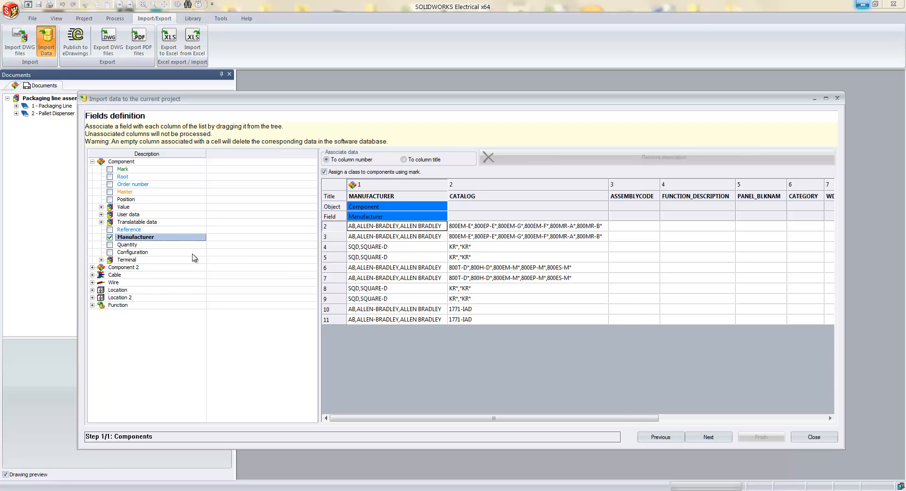
pyautogui.click(101, 215)
pyautogui.click(102, 215)
pyautogui.click(92, 268)
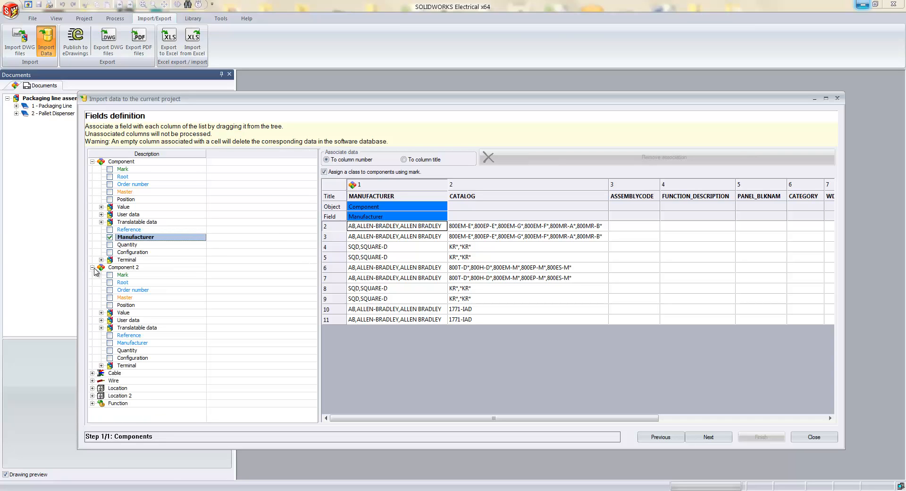
pyautogui.click(92, 267)
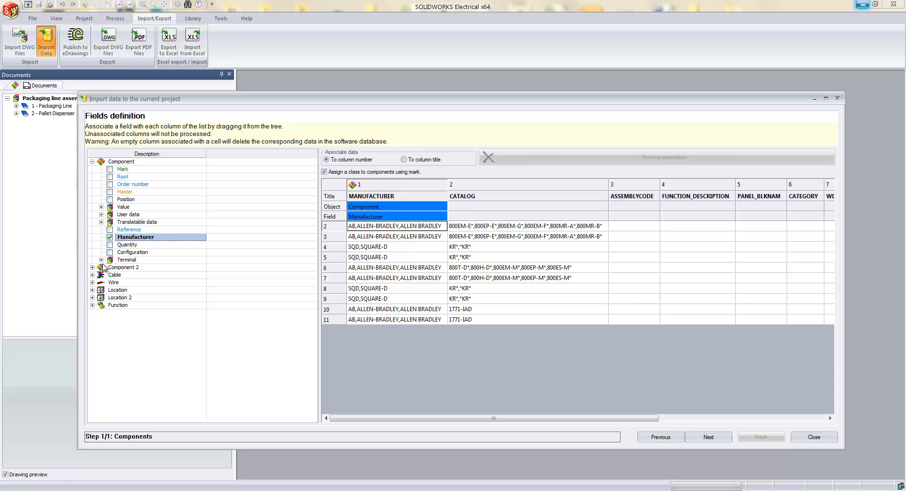
pyautogui.moveTo(137, 230); pyautogui.dragTo(477, 204)
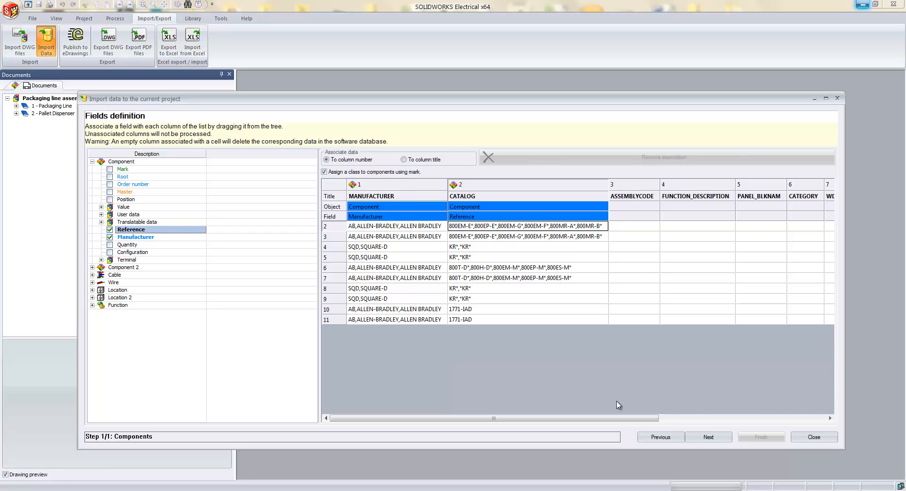
pyautogui.click(710, 437)
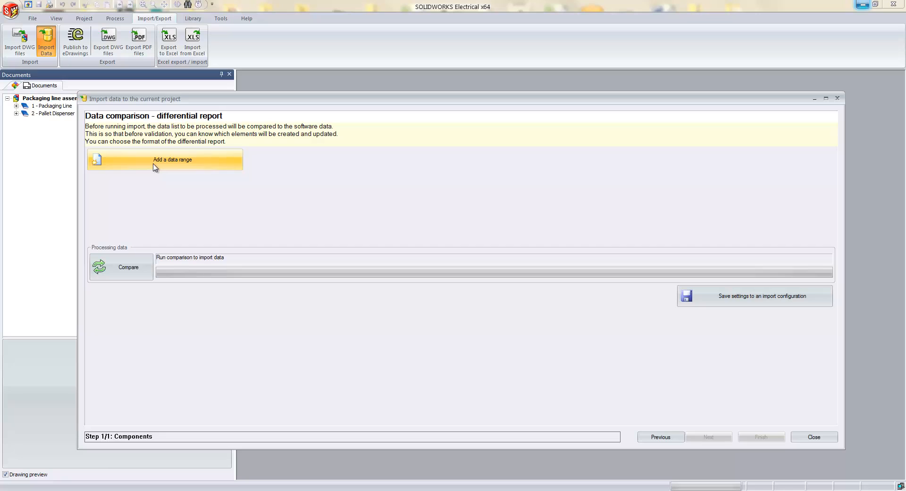
# Run the comparison of the import data without adding another data range, and review the differential report
pyautogui.click(154, 166)
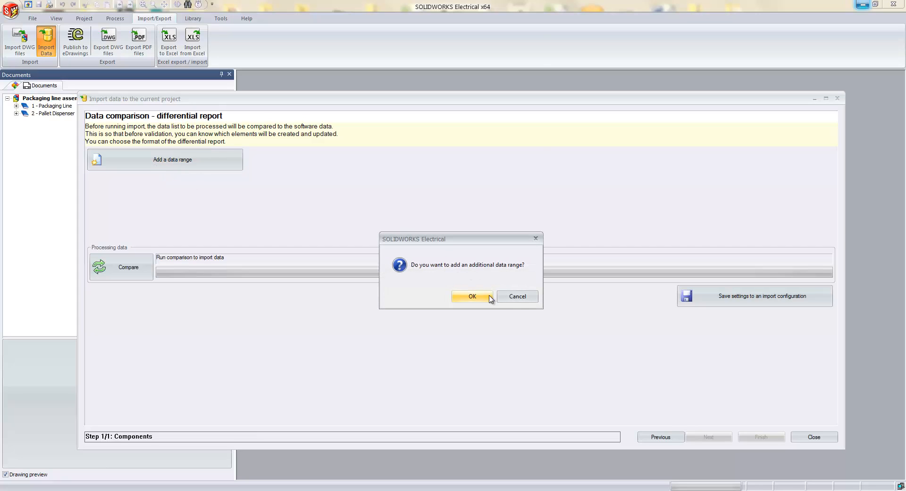
pyautogui.click(515, 297)
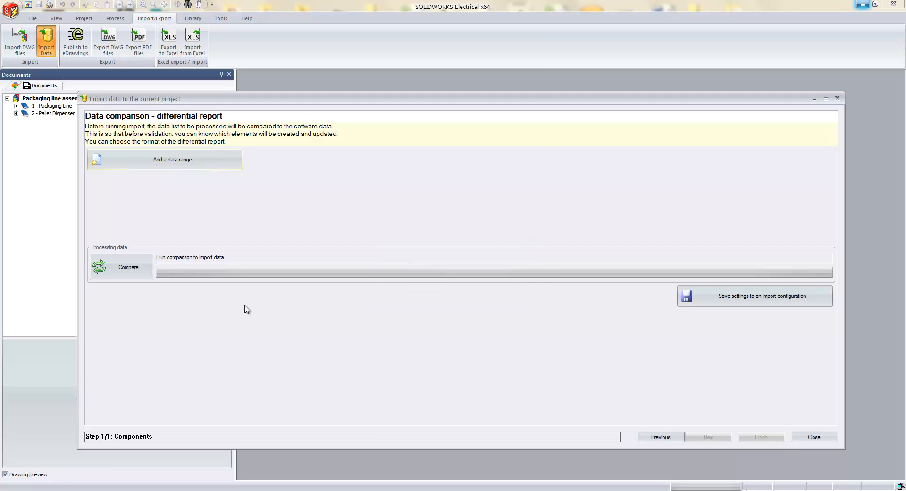
pyautogui.click(121, 267)
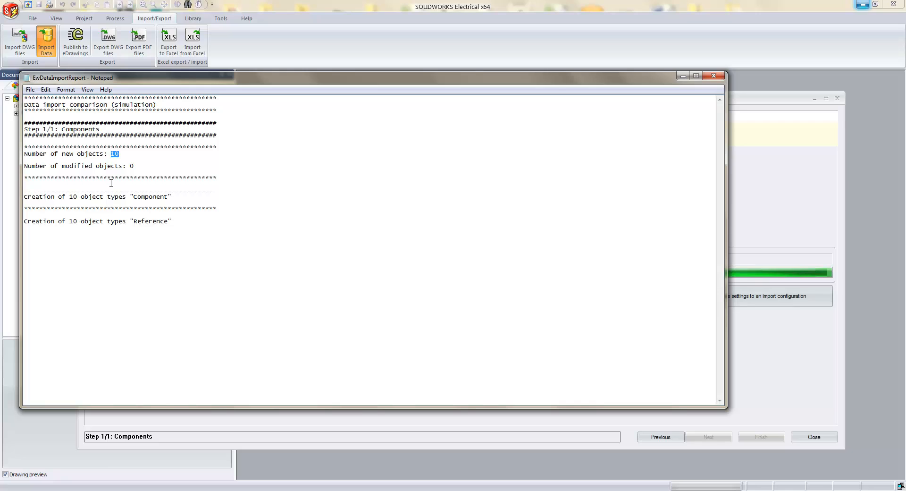
pyautogui.click(135, 167)
pyautogui.moveTo(173, 197); pyautogui.dragTo(22, 198)
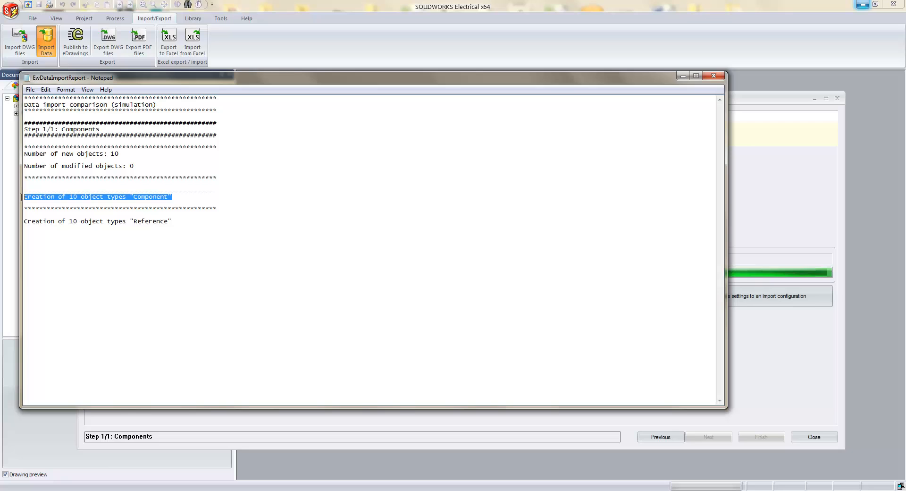
pyautogui.click(713, 76)
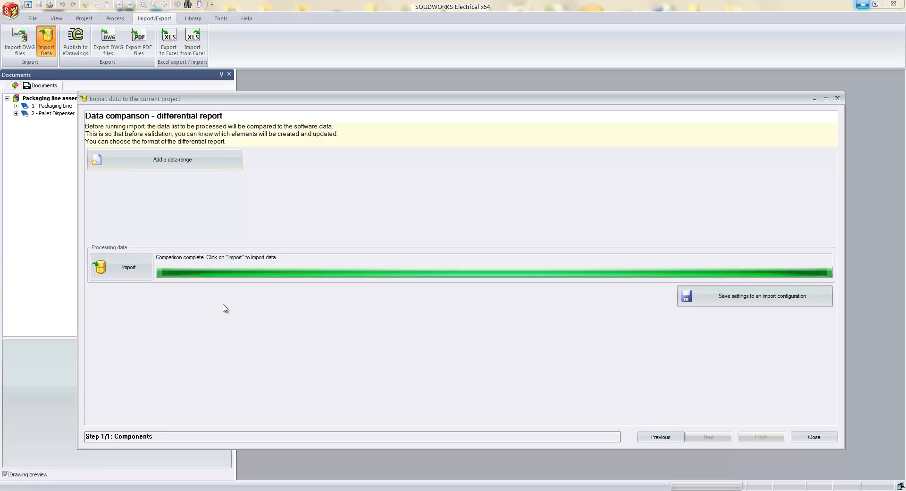
# Import the compared data into the project and finish the import wizard
pyautogui.click(141, 268)
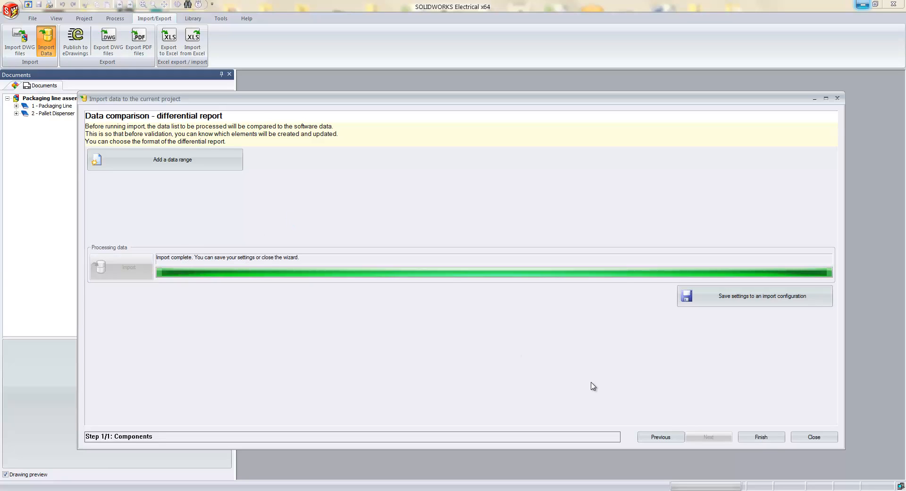
pyautogui.click(760, 437)
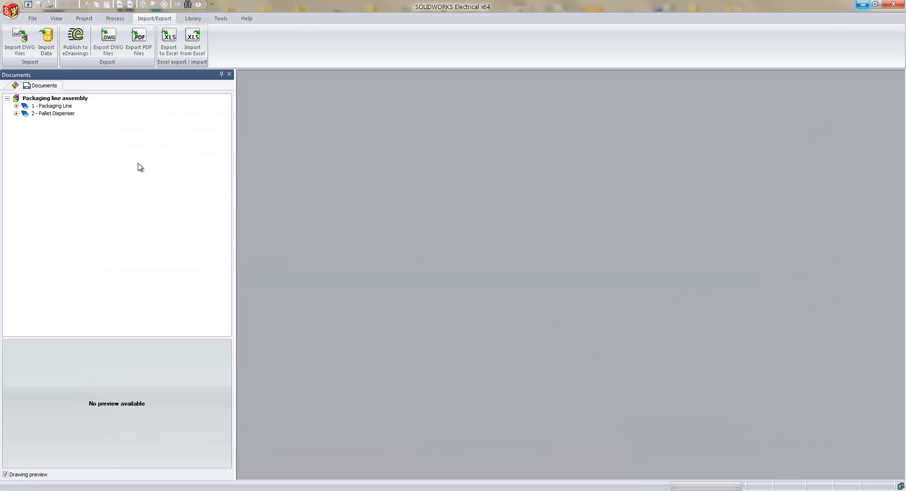
# Inspect the 800T-D* part under Switches in the Manufacturer parts manager and compare it with the test1 worksheet
pyautogui.click(193, 19)
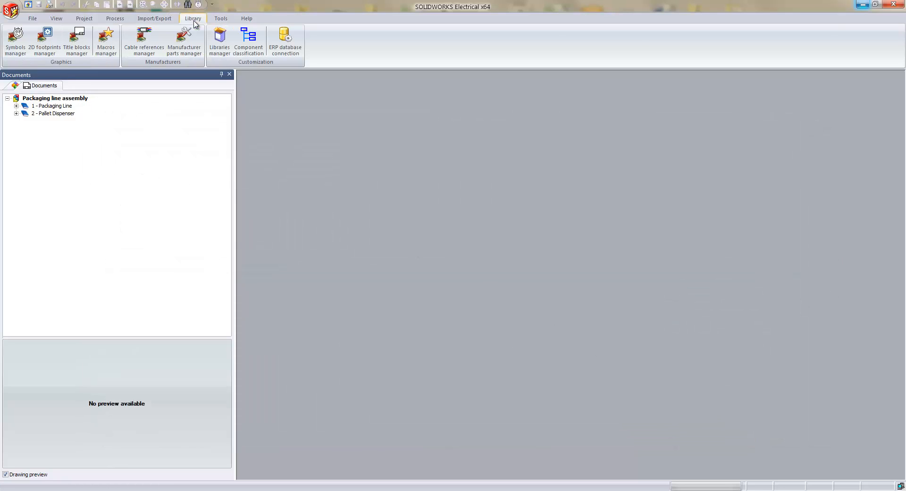
pyautogui.click(187, 55)
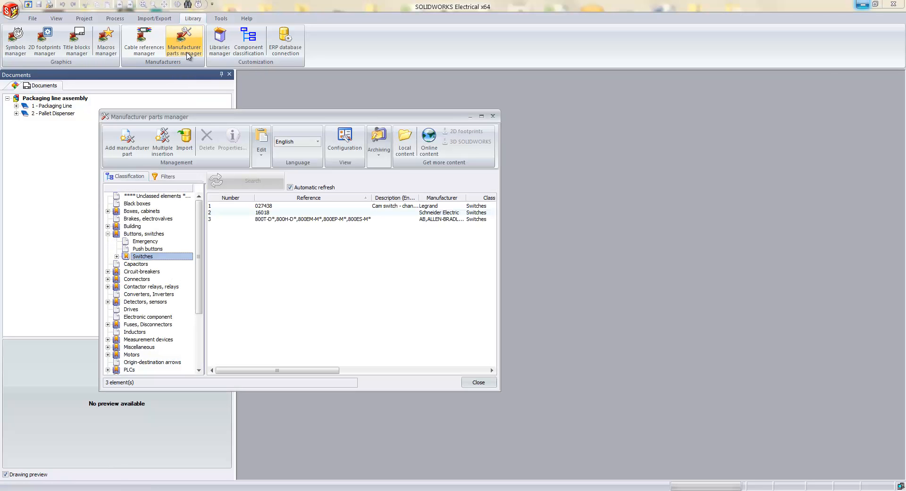
pyautogui.click(298, 220)
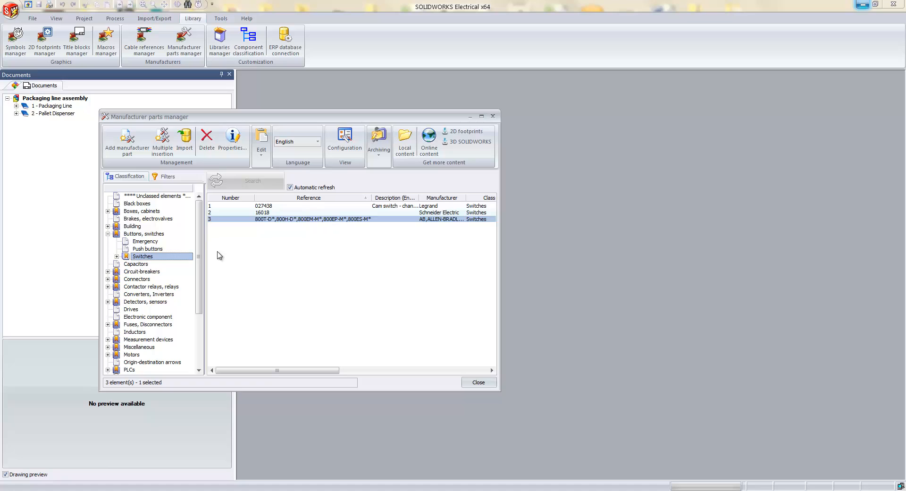
pyautogui.moveTo(315, 370); pyautogui.dragTo(279, 379)
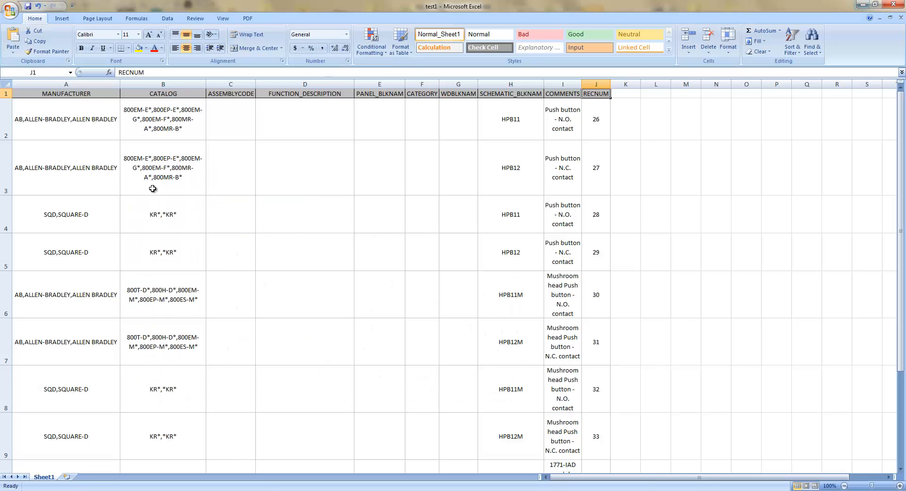
pyautogui.click(128, 110)
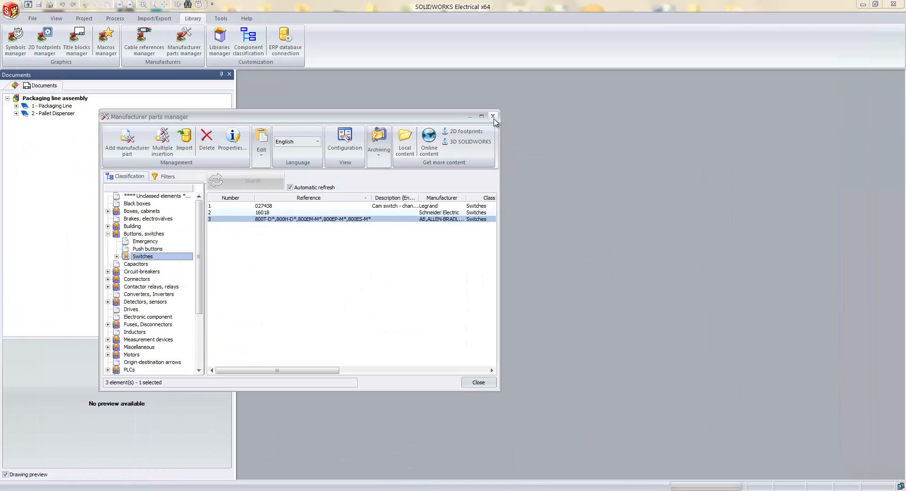
pyautogui.click(493, 117)
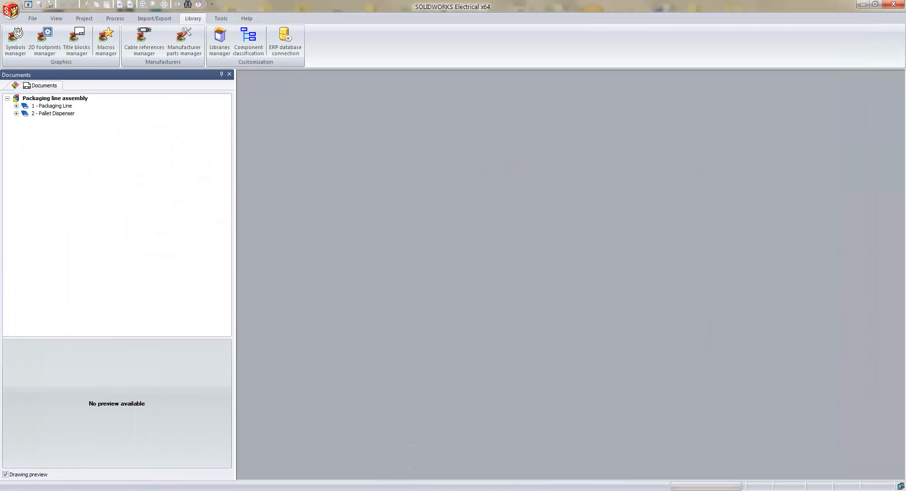
# Expand the 1 - Packaging Line book in the project's document tree
pyautogui.click(17, 106)
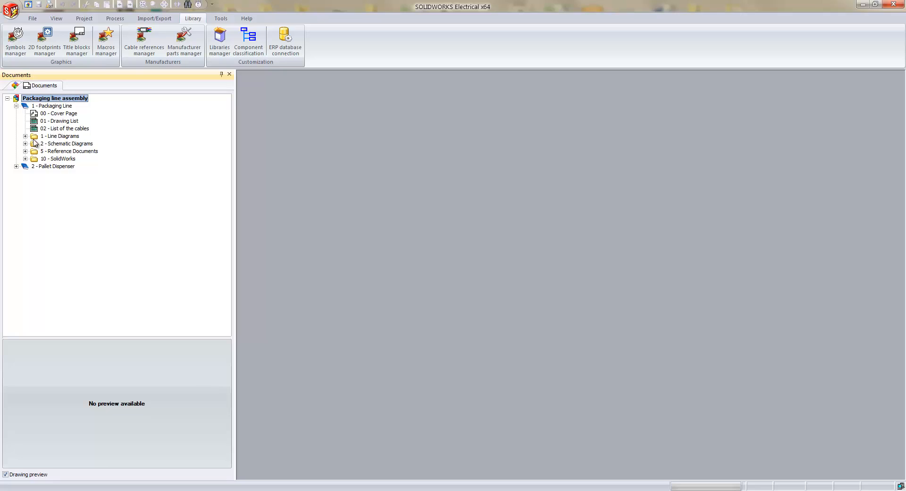